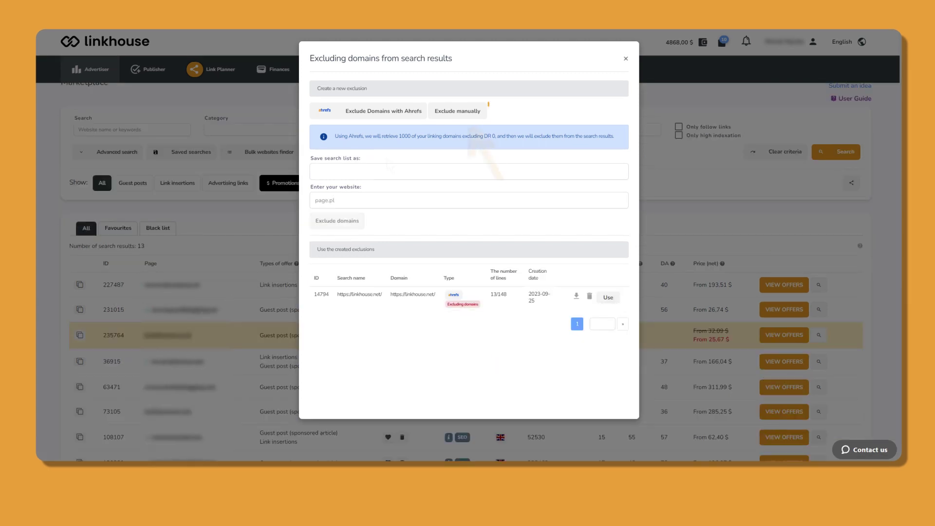
Step: Switch the Excluding domains dialog to the Exclude manually tab
left_click(455, 113)
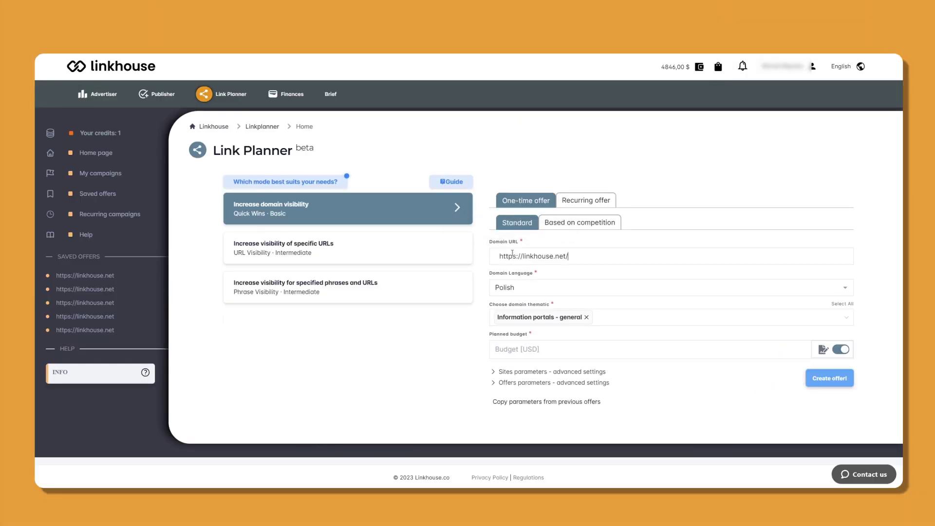
Step: Set the domain language to English and create the 3500 USD offer, confirming the credit spend
left_click(516, 288)
left_click(516, 317)
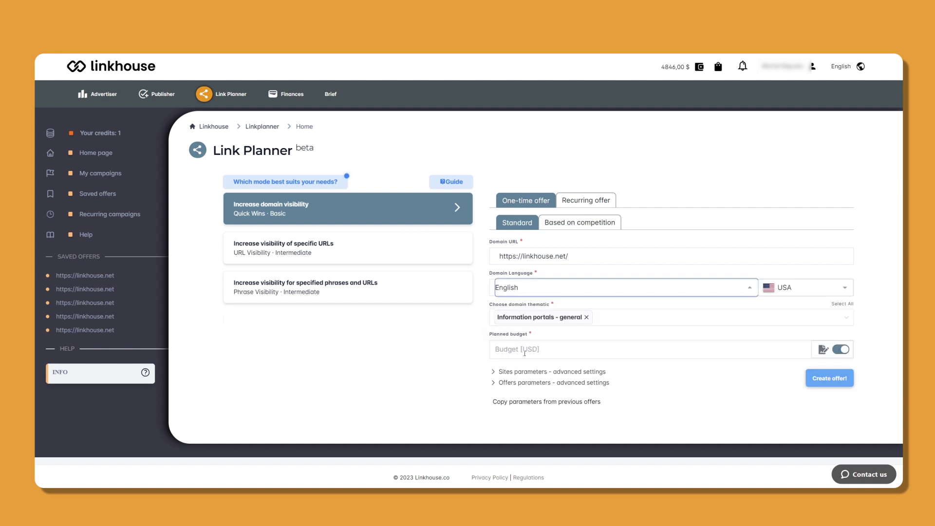
left_click(813, 377)
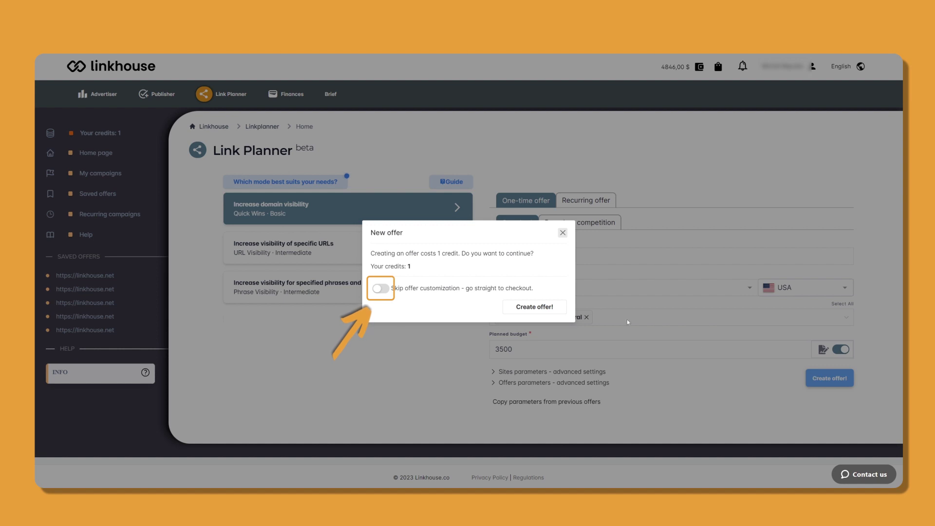
left_click(514, 307)
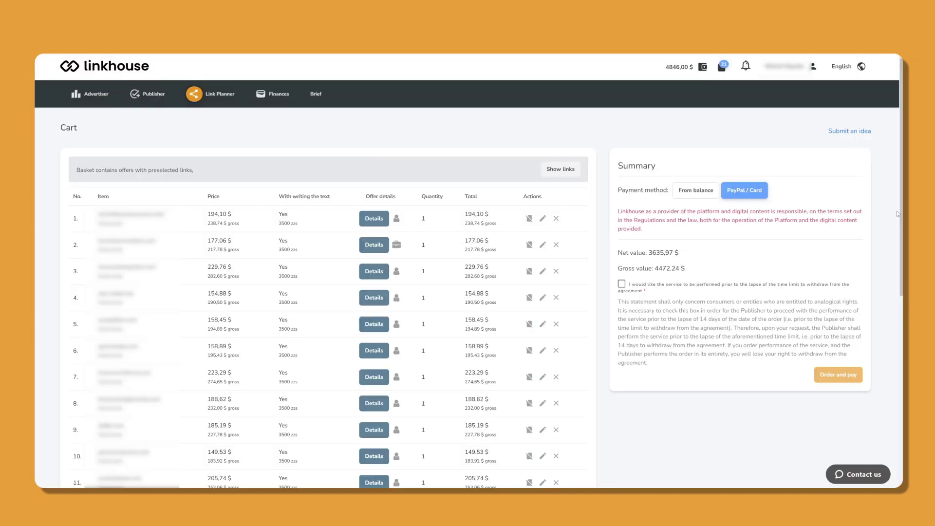
scroll(467, 293, "down", 3)
scroll(467, 293, "down", 3)
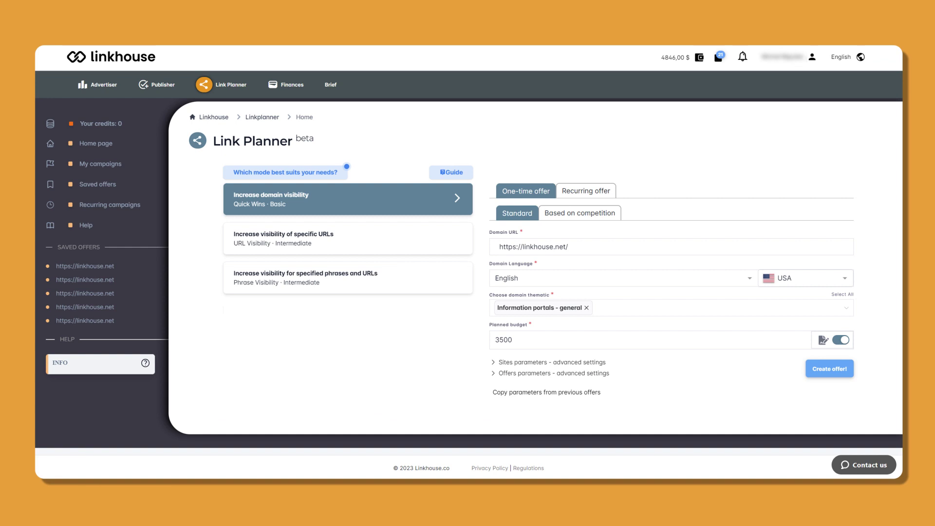
Step: Open Saved offers from the Link Planner sidebar to list all 23 offers
left_click(101, 189)
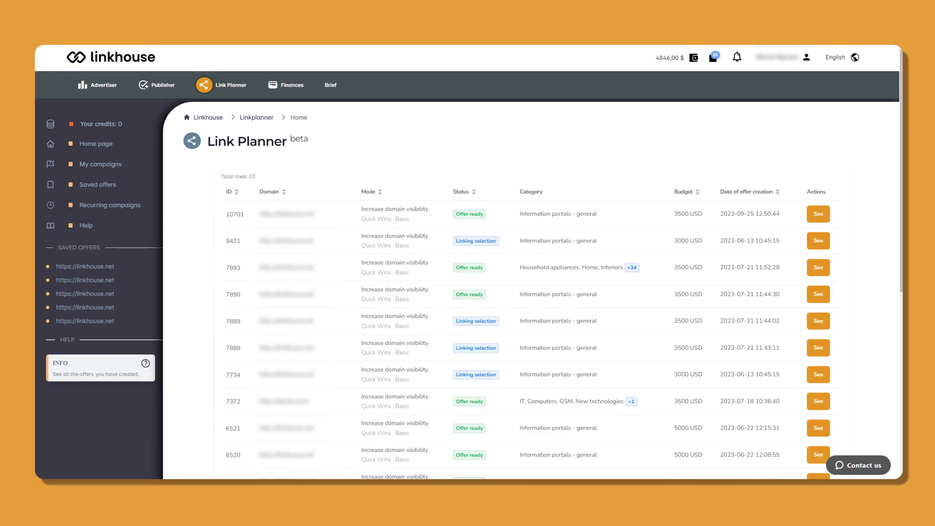